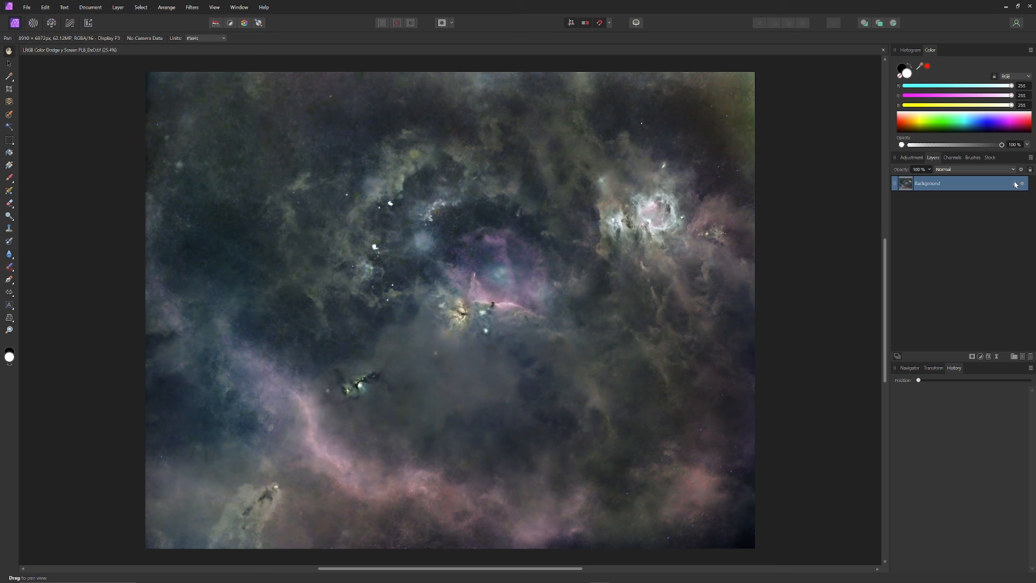
# Duplicate the Background layer and apply a Gaussian Frequency Separation with a 100 px radius to the copy.
pyautogui.rightClick(989, 184)
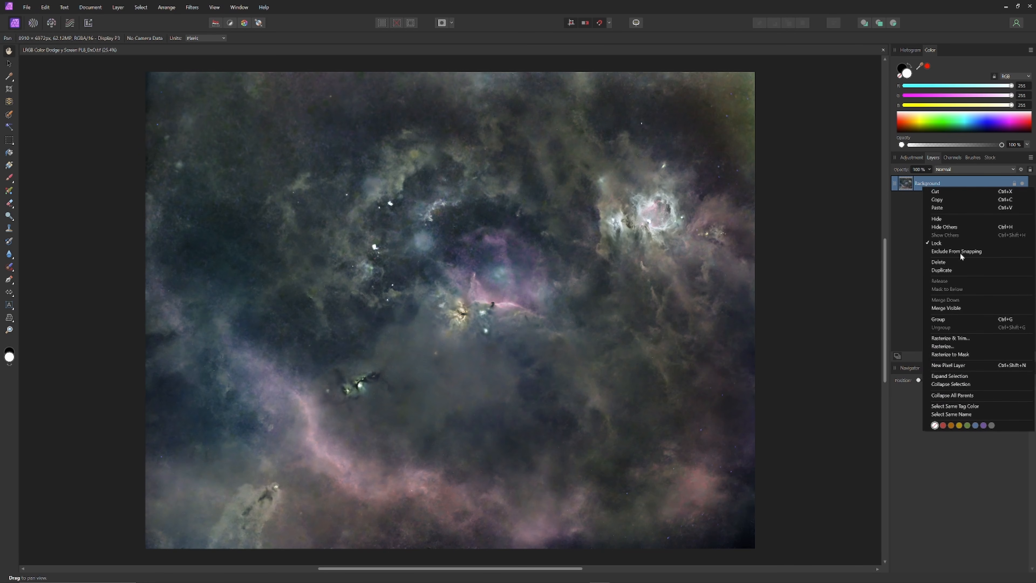
pyautogui.click(955, 270)
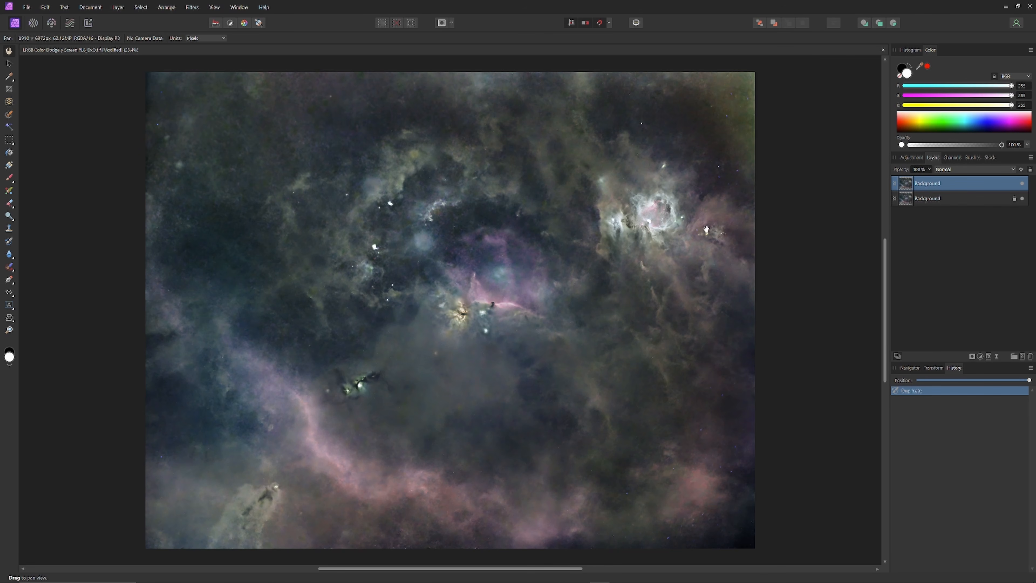
pyautogui.click(192, 7)
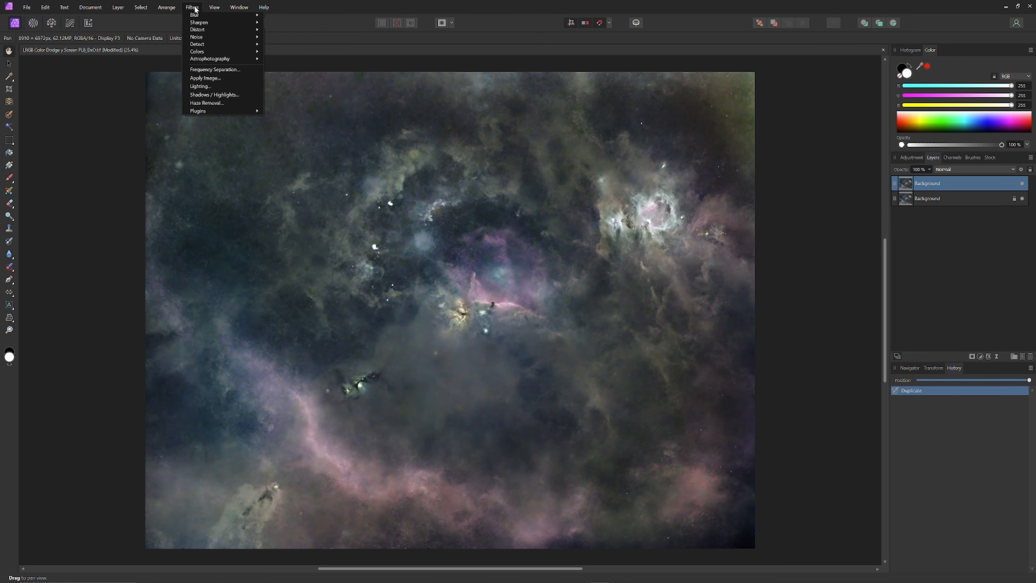
pyautogui.click(228, 70)
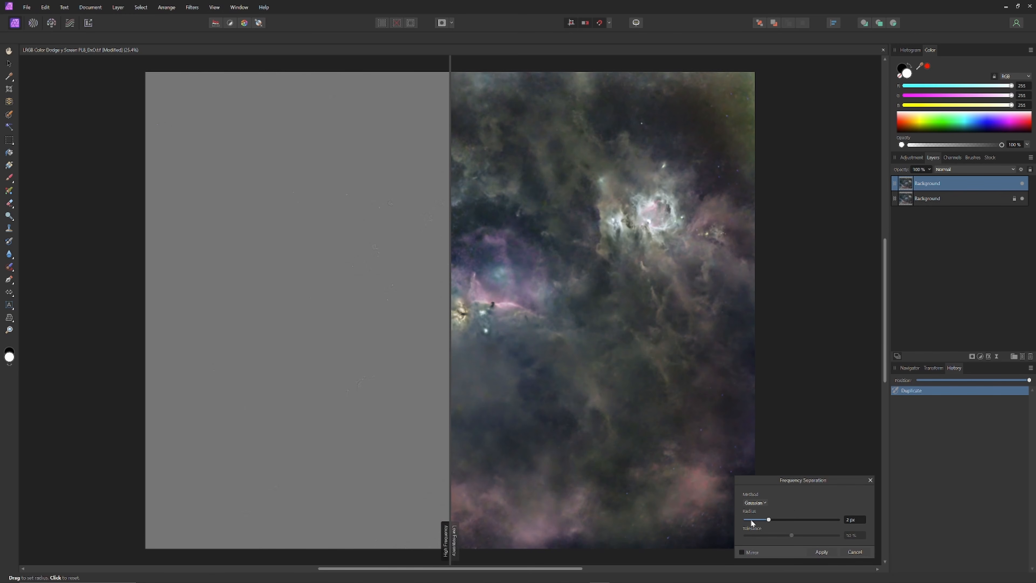
pyautogui.moveTo(770, 520); pyautogui.dragTo(850, 524)
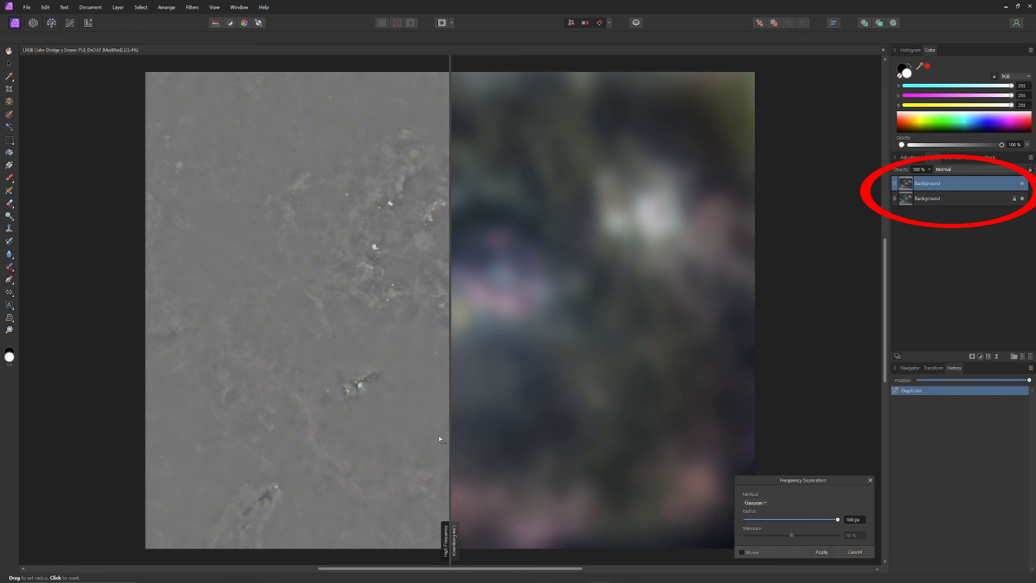
pyautogui.moveTo(449, 438); pyautogui.dragTo(474, 453)
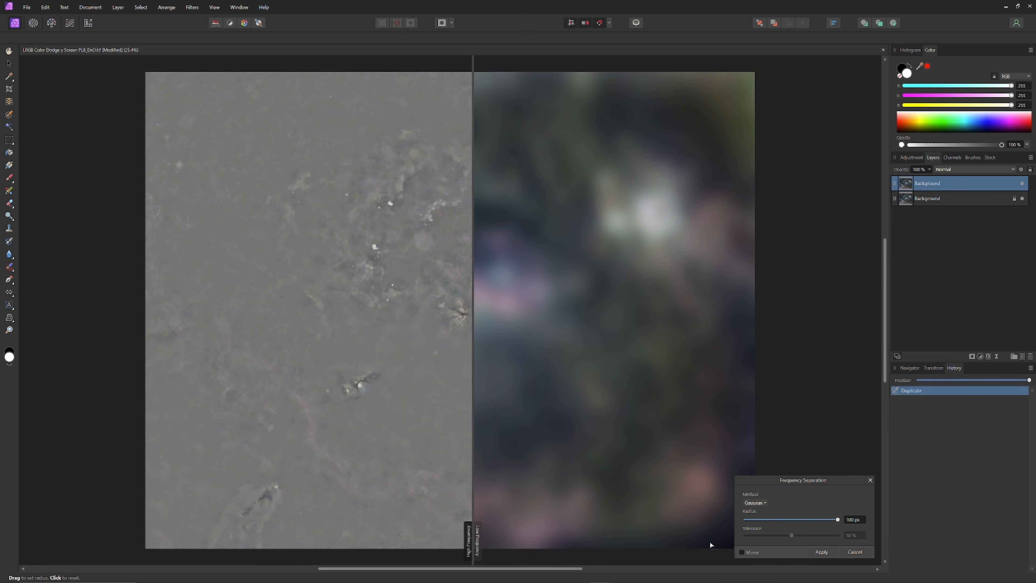
pyautogui.click(821, 552)
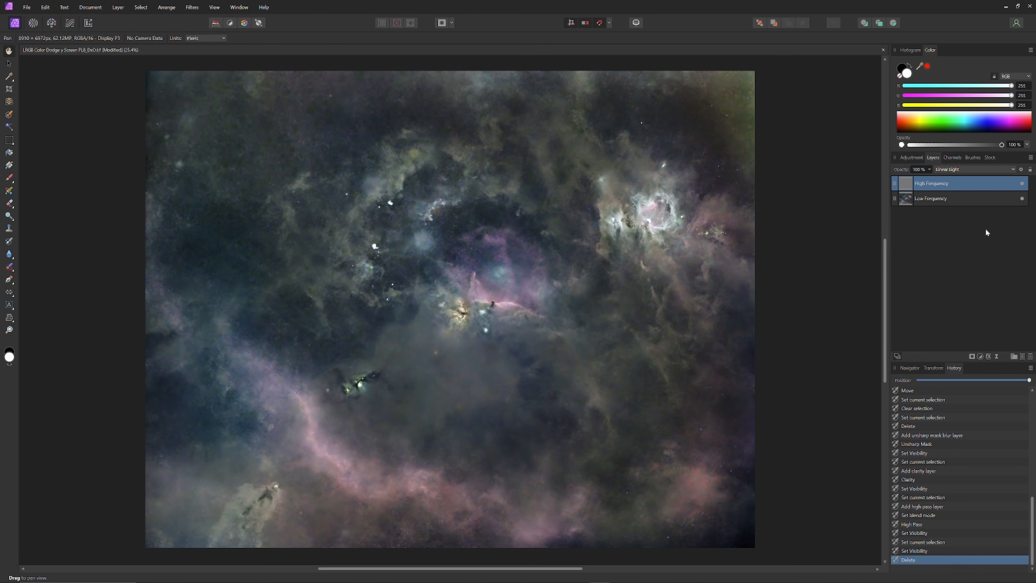
# Hide and show the High Frequency and Low Frequency layers one at a time to examine what each contains.
pyautogui.click(1022, 183)
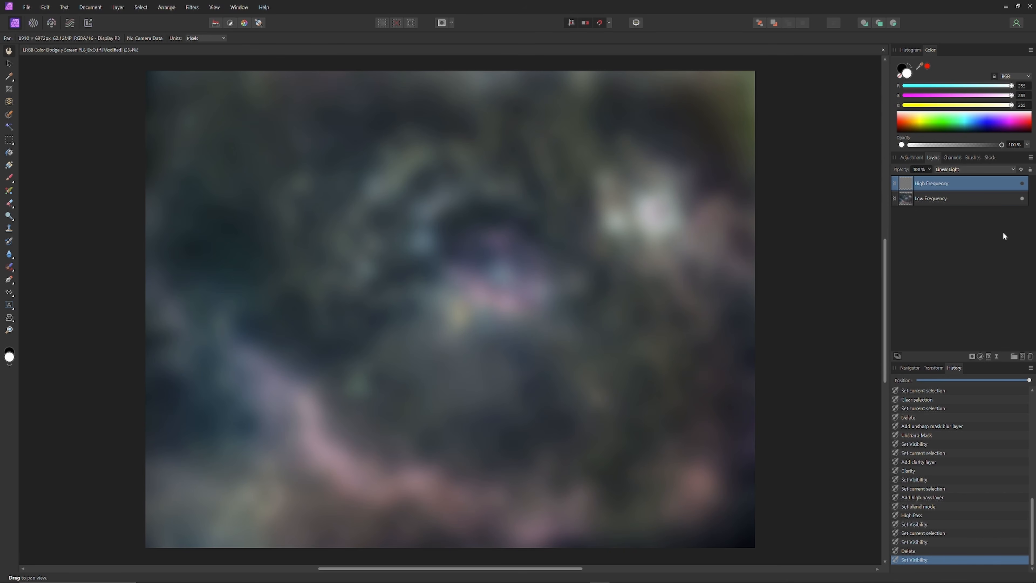
pyautogui.click(1022, 185)
pyautogui.click(1022, 198)
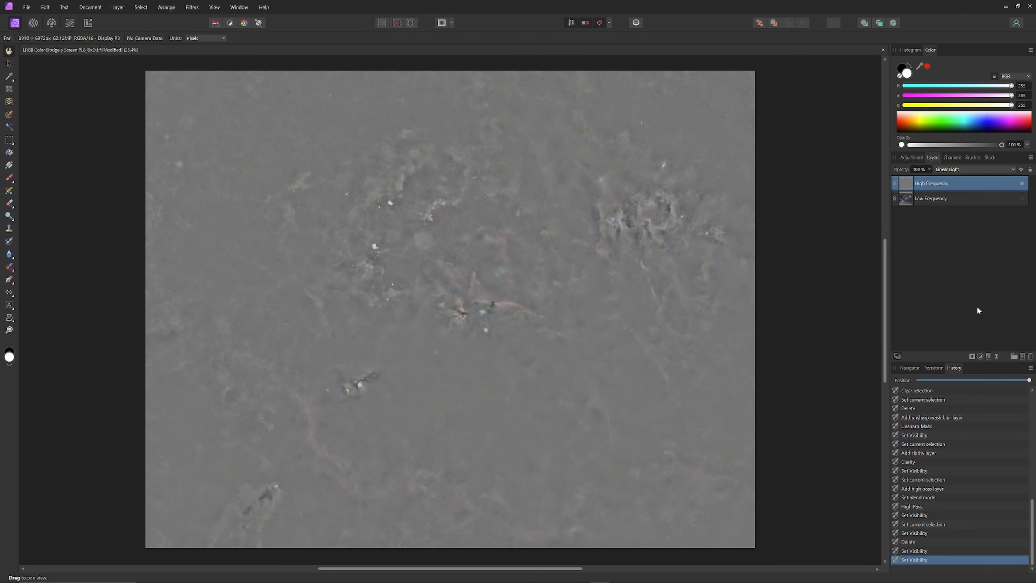
pyautogui.click(1022, 199)
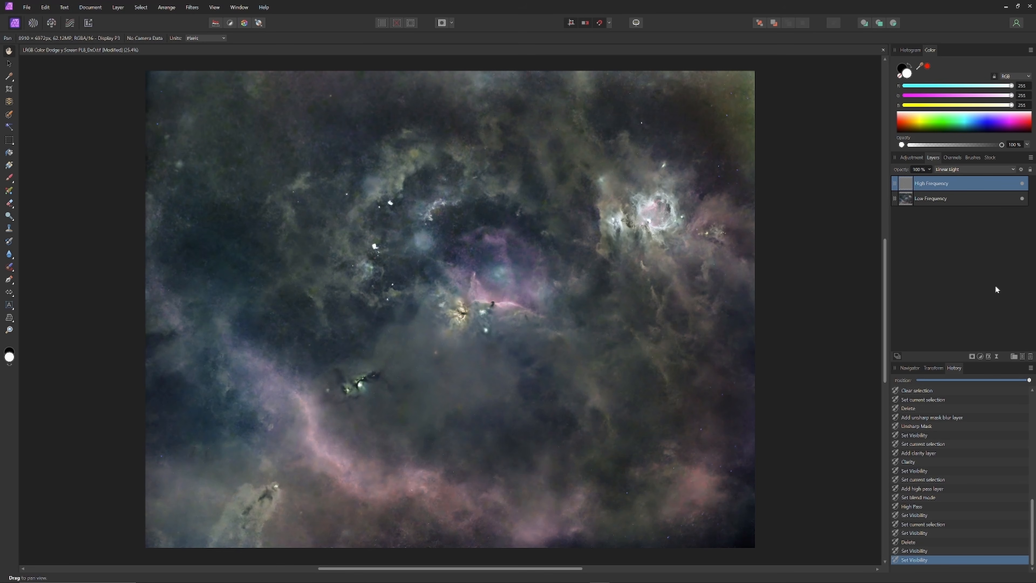
# Add a live Unsharp Mask filter to the High Frequency layer and raise its radius.
pyautogui.click(978, 356)
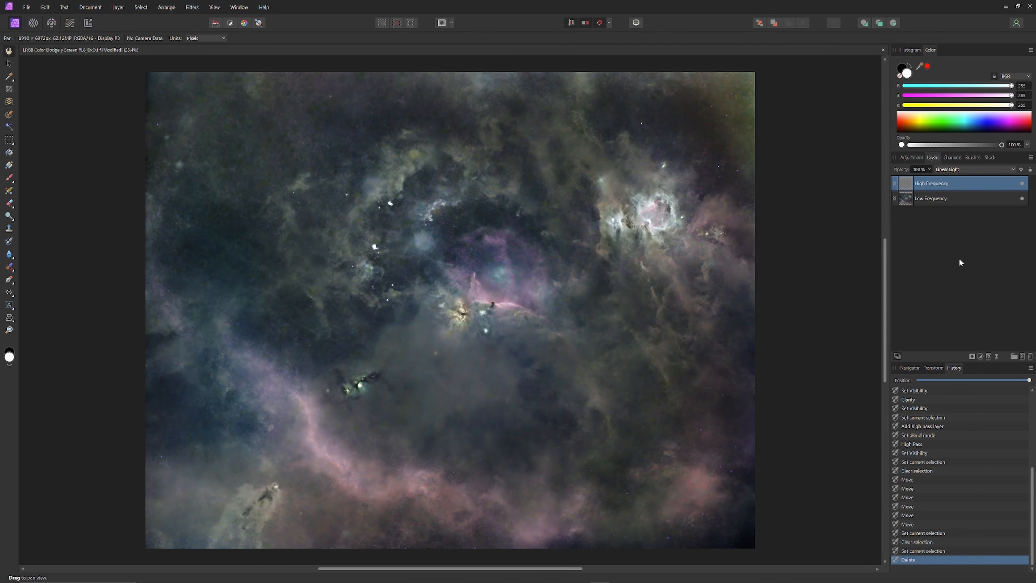
pyautogui.click(997, 356)
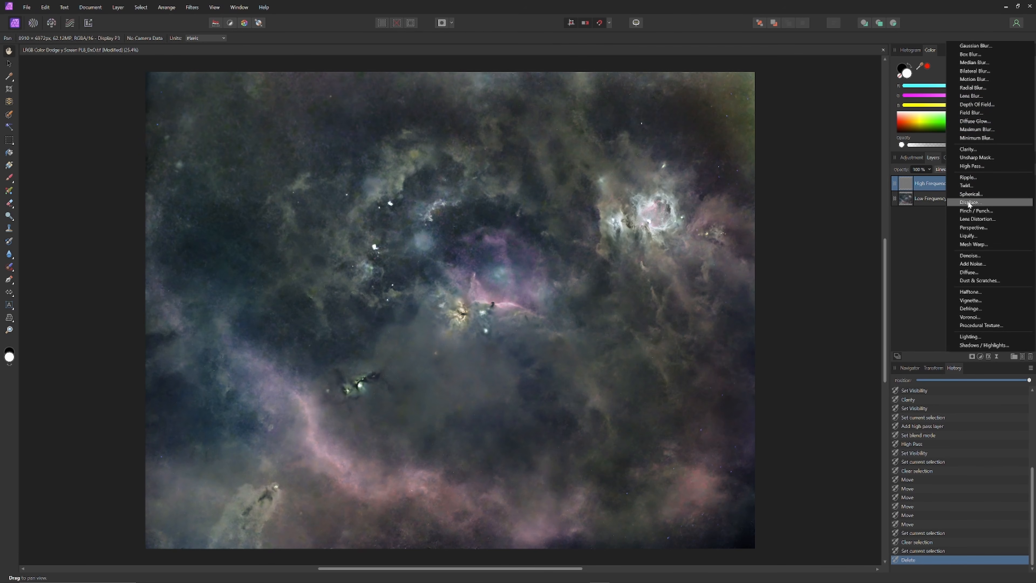
pyautogui.click(976, 158)
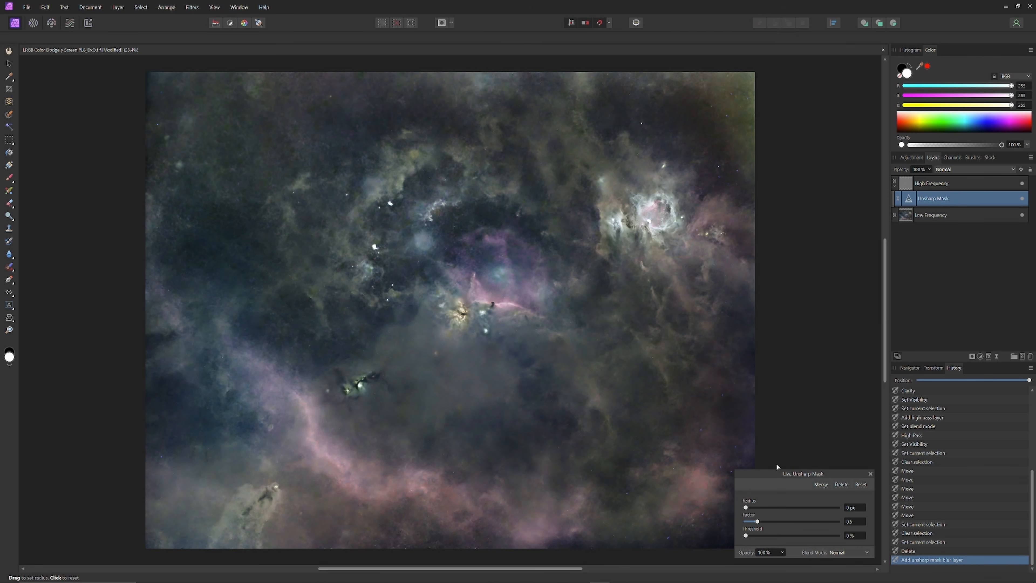
pyautogui.click(746, 508)
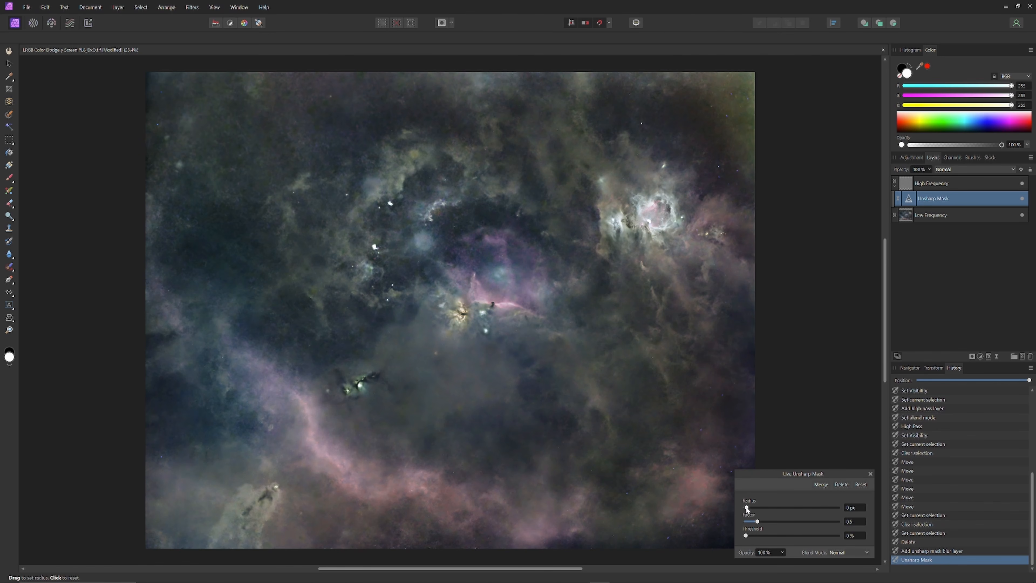
pyautogui.moveTo(747, 508); pyautogui.dragTo(773, 512)
# Add a live Clarity filter at 15% strength to the High Frequency layer and check its effect.
pyautogui.click(934, 183)
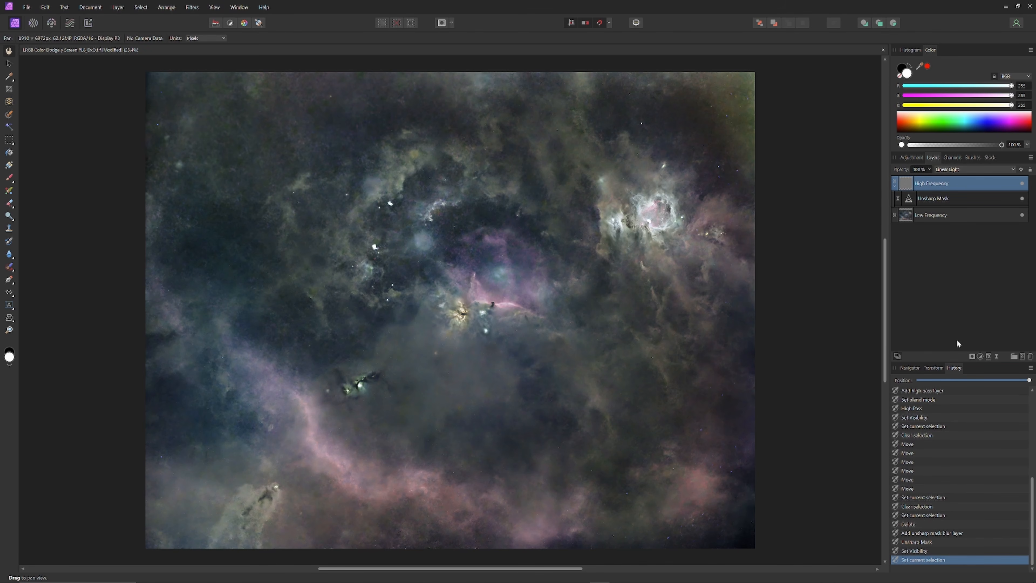
pyautogui.click(997, 355)
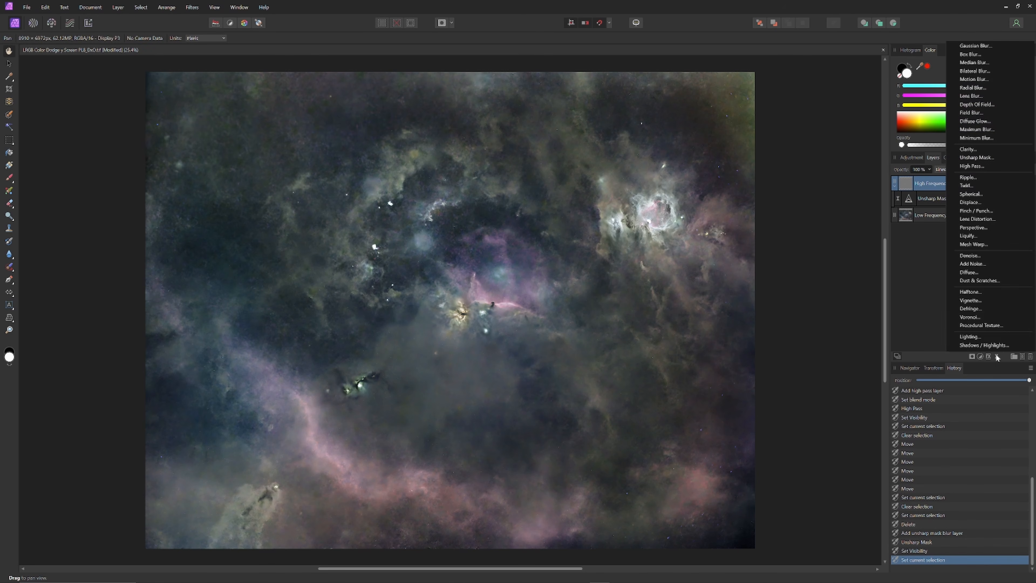
pyautogui.click(986, 151)
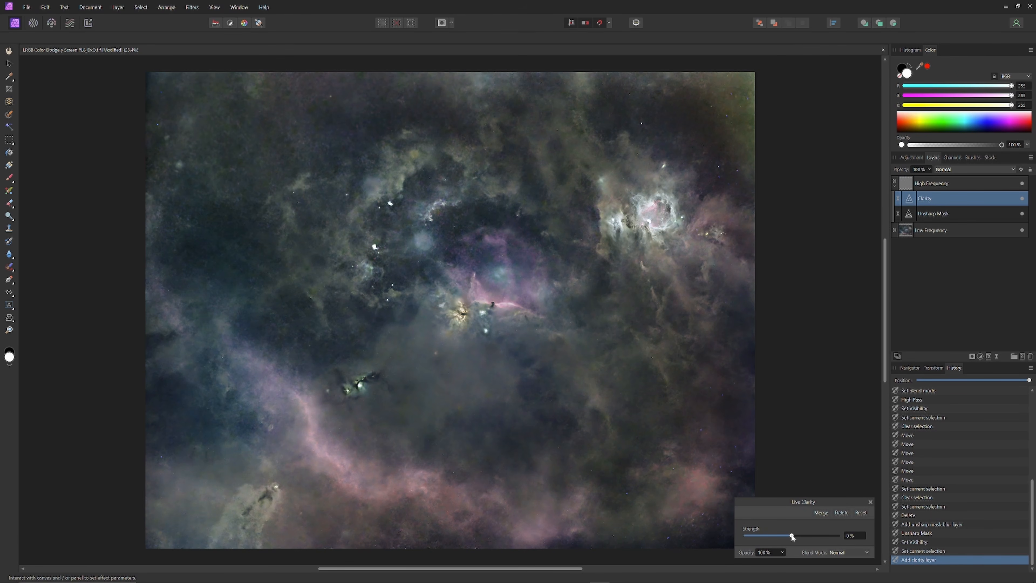
pyautogui.moveTo(792, 537); pyautogui.dragTo(799, 537)
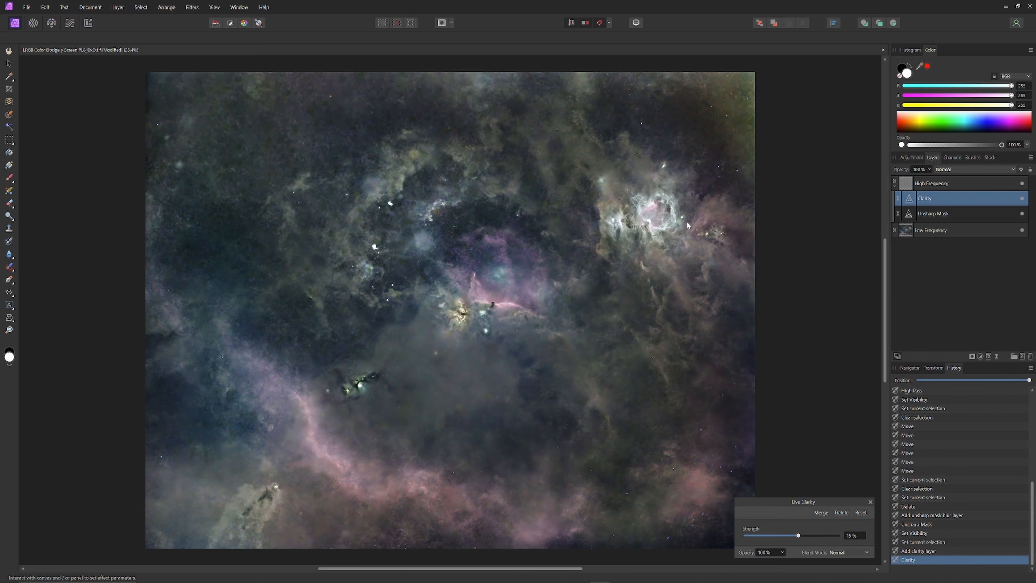
pyautogui.click(1022, 199)
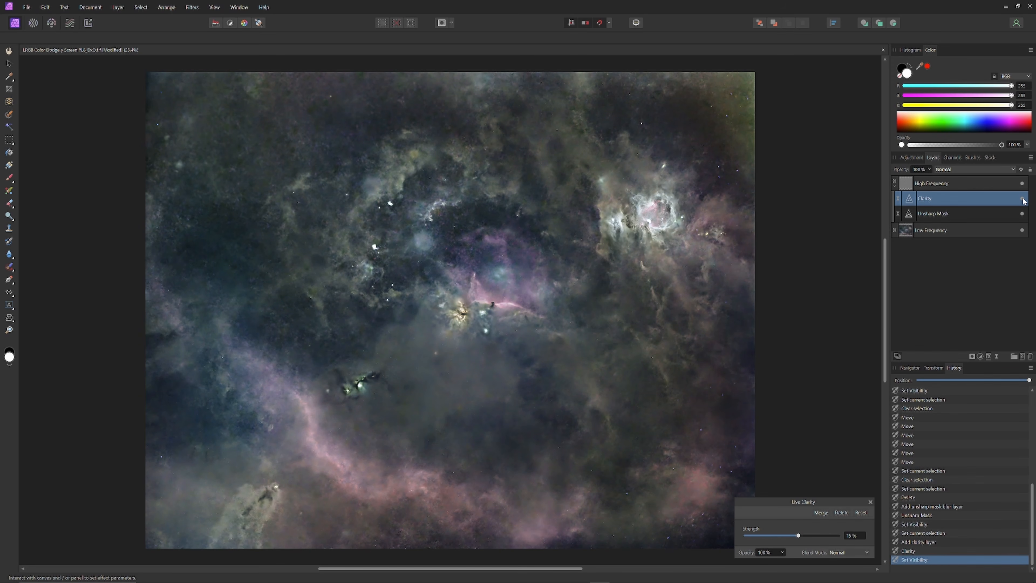
# Add a live High Pass filter to the High Frequency layer with Soft Light blending and a 0.9 px radius.
pyautogui.click(997, 356)
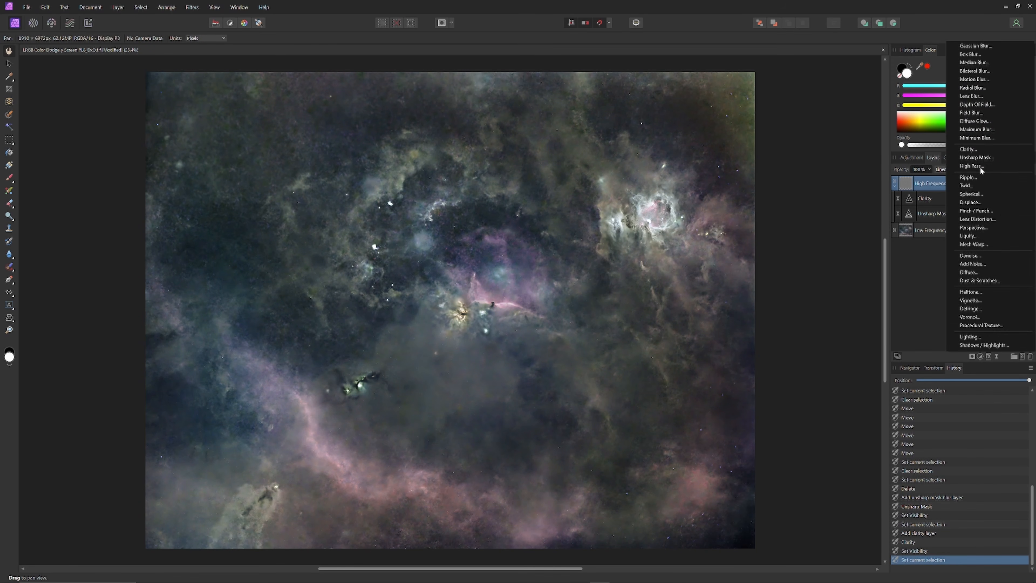
pyautogui.click(980, 167)
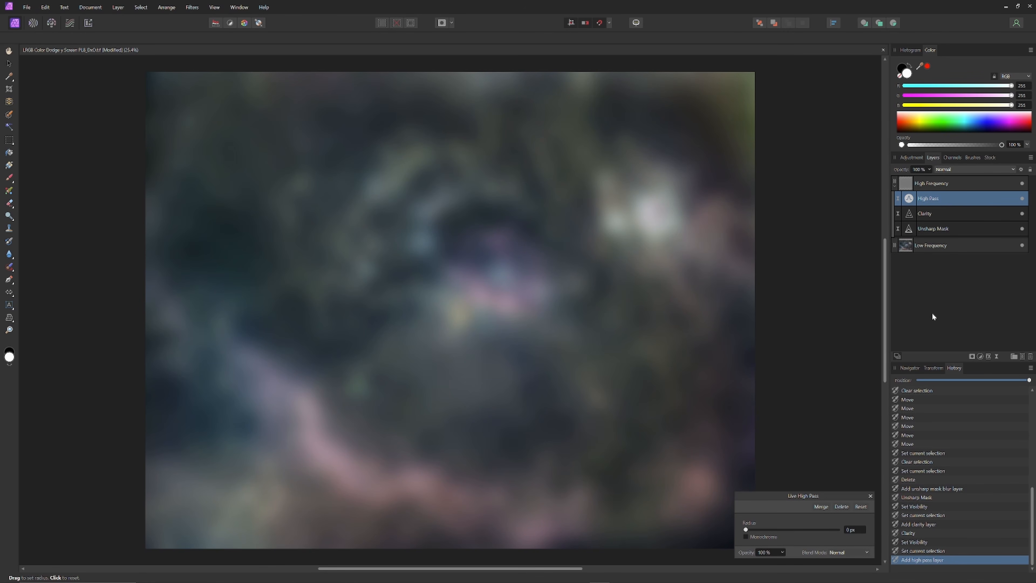
pyautogui.click(850, 553)
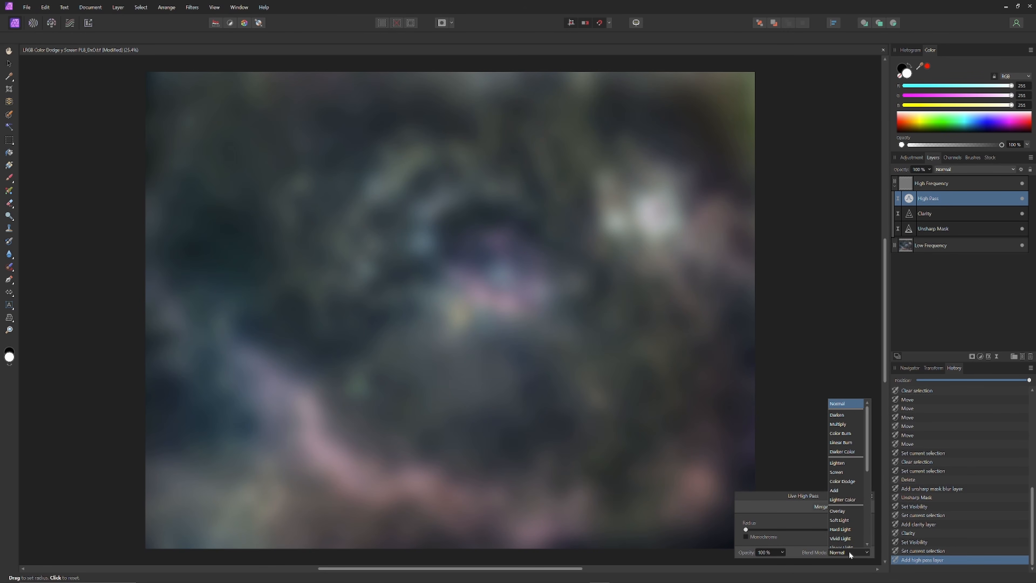
pyautogui.scroll(-2, 847, 539)
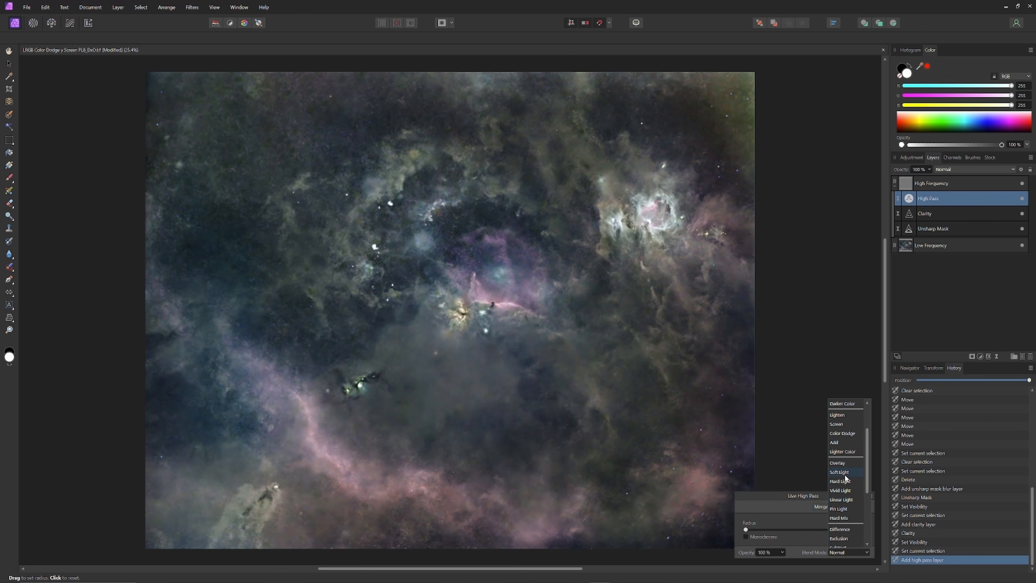
pyautogui.click(843, 473)
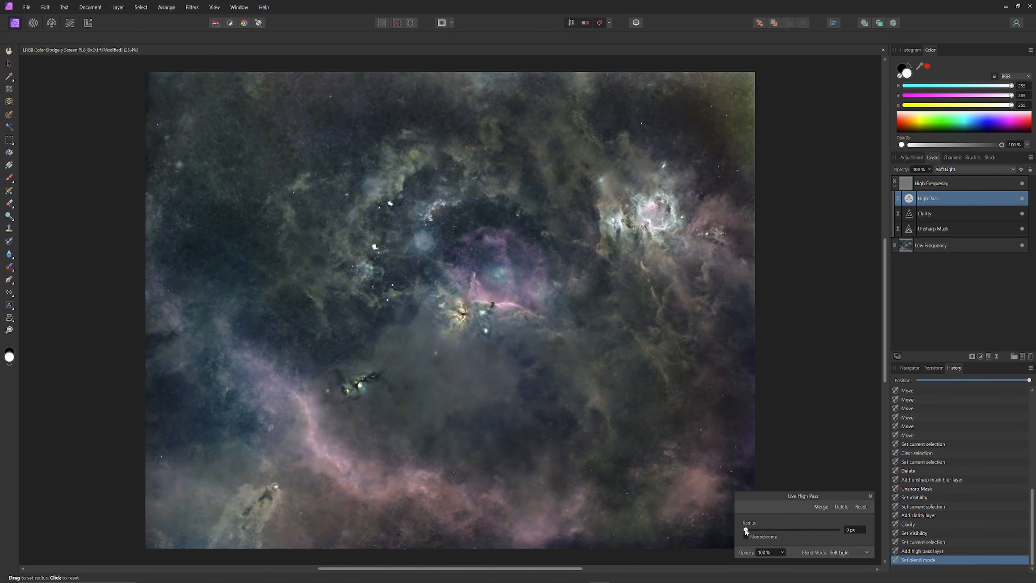
pyautogui.moveTo(746, 530); pyautogui.dragTo(763, 532)
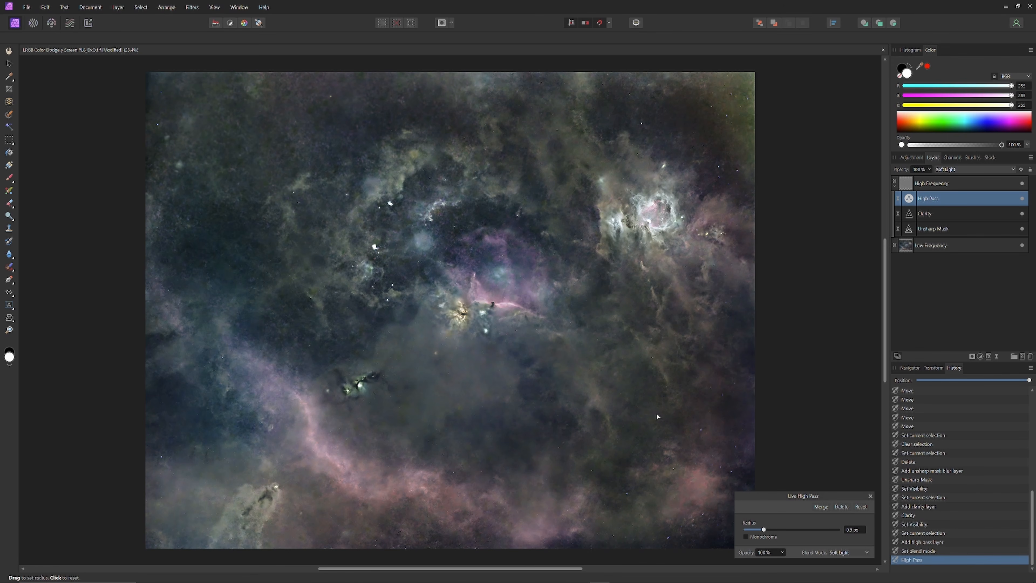
# Toggle the visibility of the High Pass filter, and of all three live filters together, to compare the sharpening.
pyautogui.click(1022, 199)
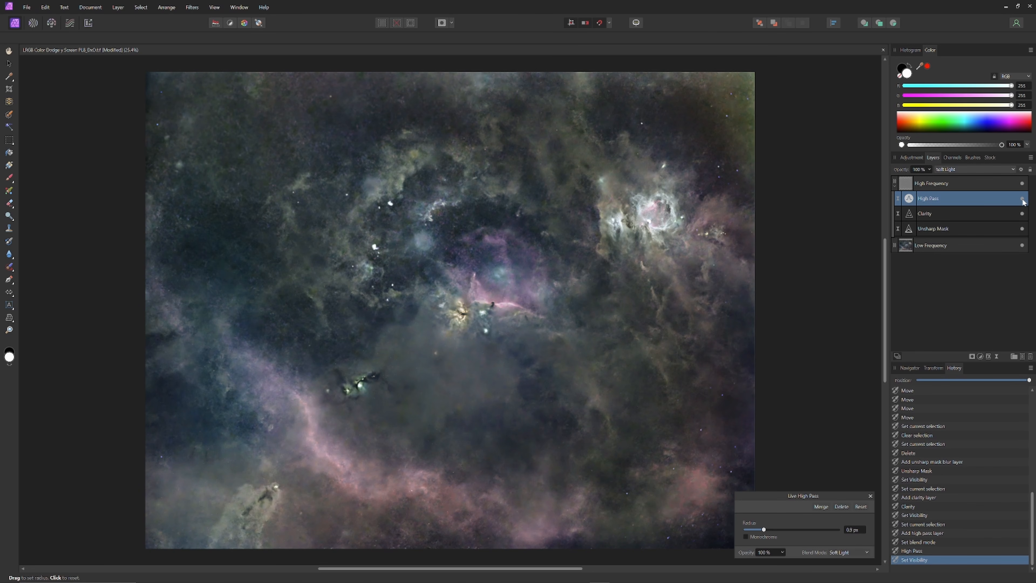
pyautogui.keyDown('shift'); pyautogui.click(958, 229); pyautogui.keyUp('shift')
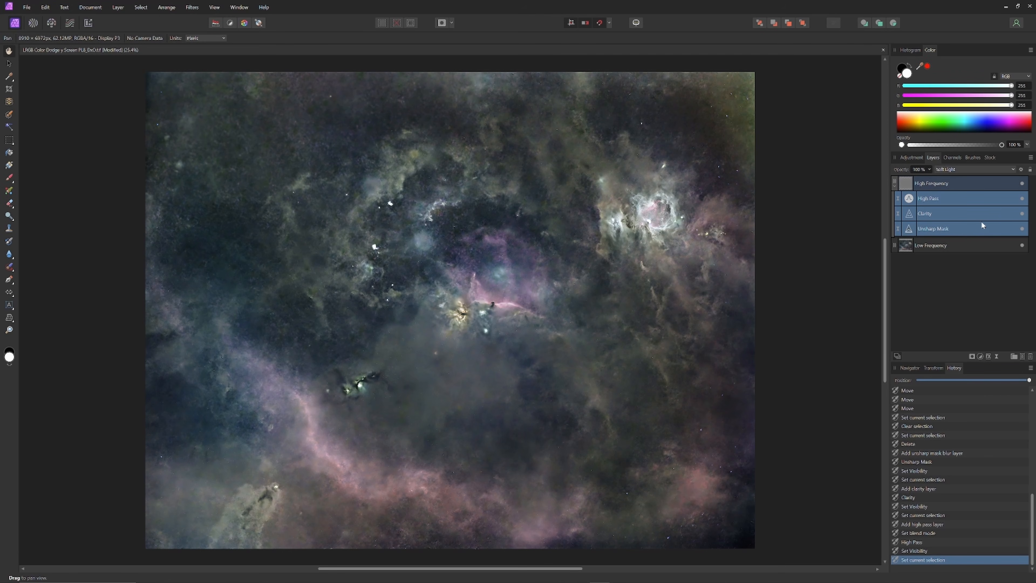
pyautogui.click(1022, 198)
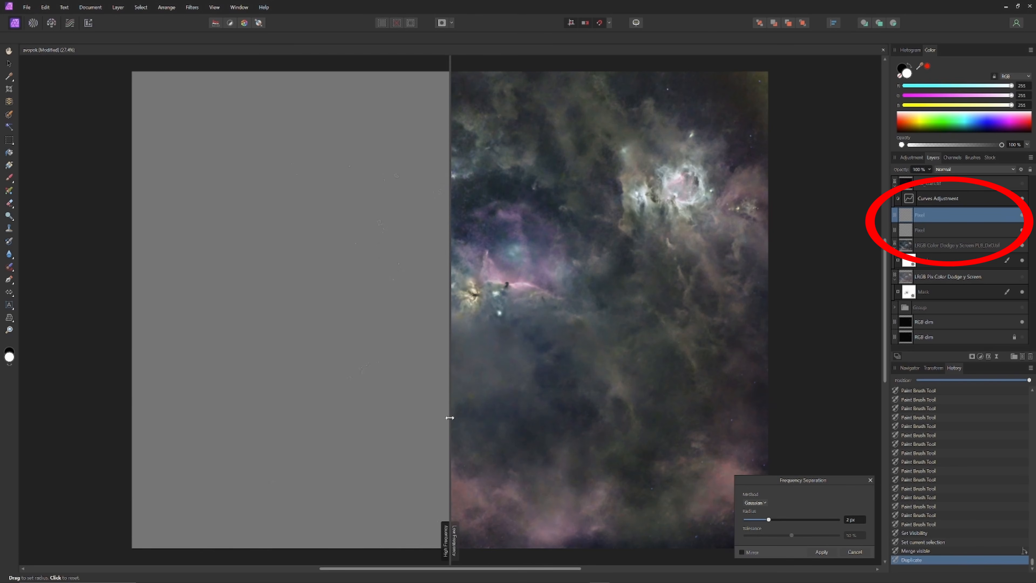
# Extend the high-frequency side of the preview across the image, raise the Gaussian radius and apply the Frequency Separation.
pyautogui.moveTo(450, 417); pyautogui.dragTo(608, 422)
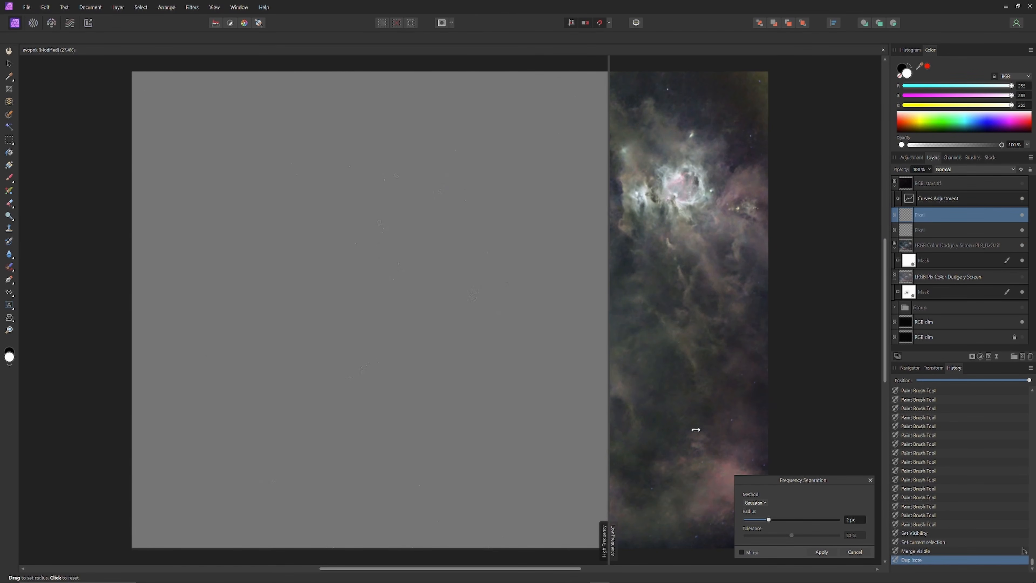
pyautogui.click(753, 436)
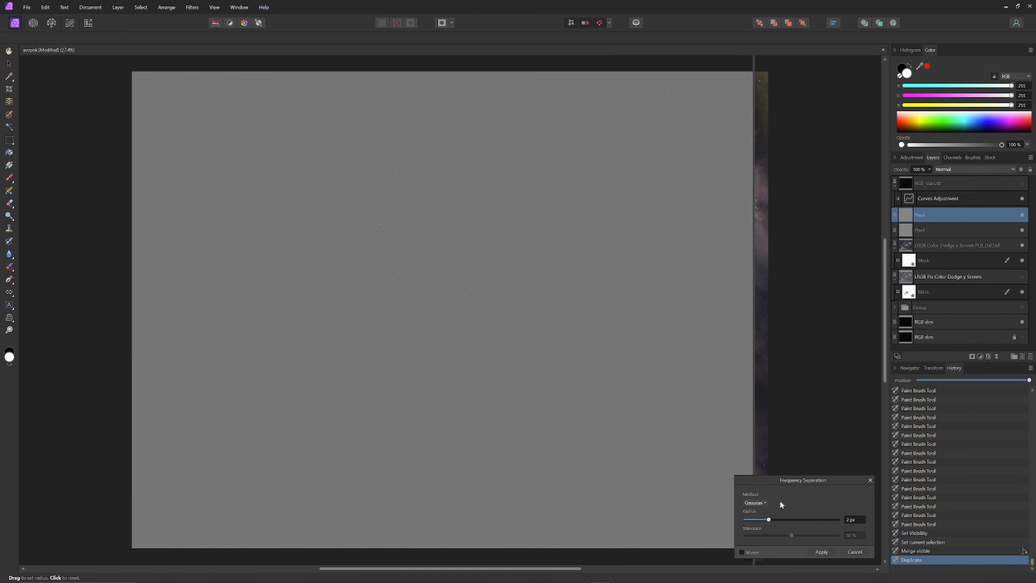
pyautogui.moveTo(767, 519); pyautogui.dragTo(782, 522)
pyautogui.click(822, 552)
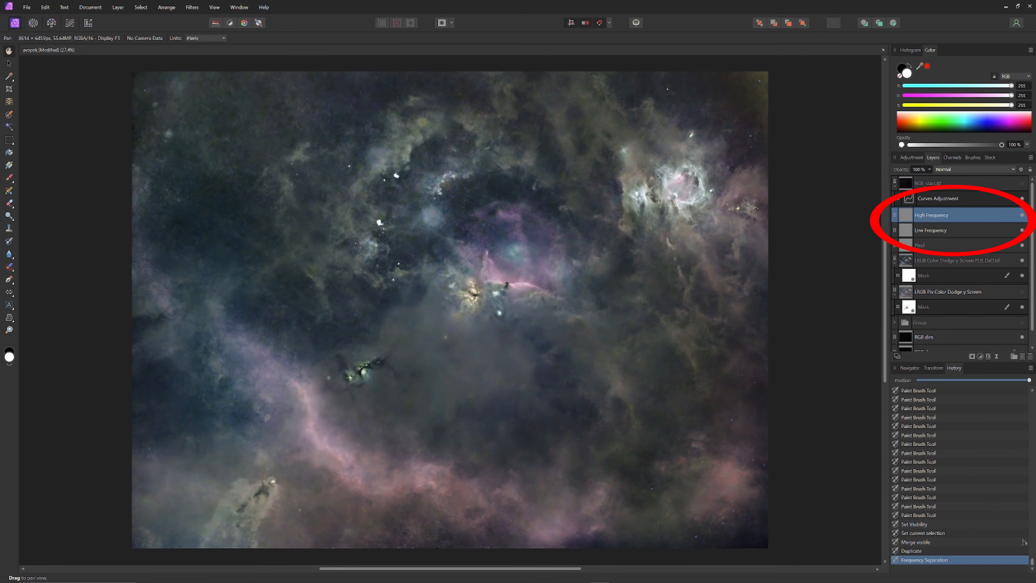
# Delete the Low Frequency layer and set the High Frequency layer's blend mode to Soft Light.
pyautogui.click(979, 231)
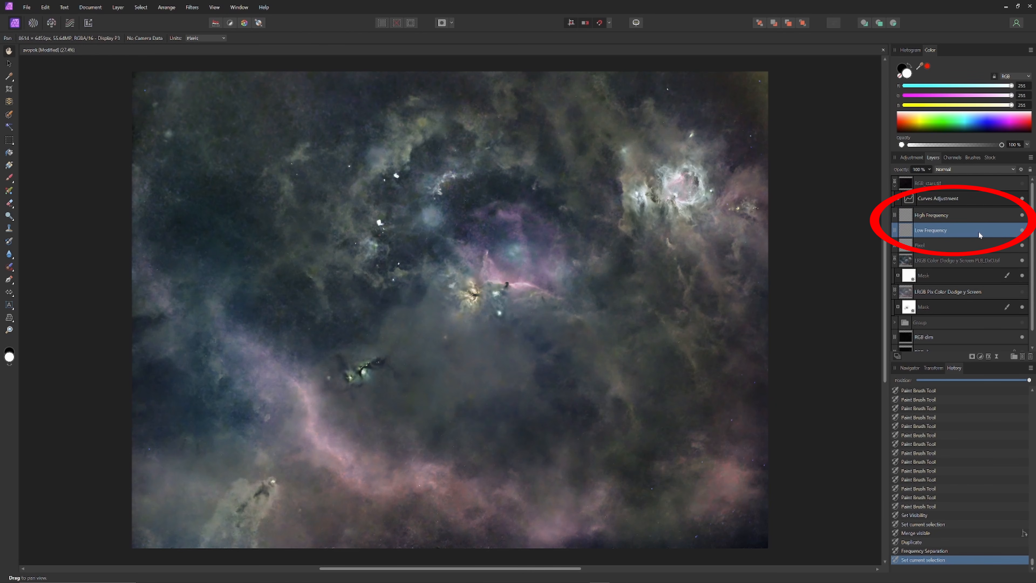
pyautogui.press('Delete')
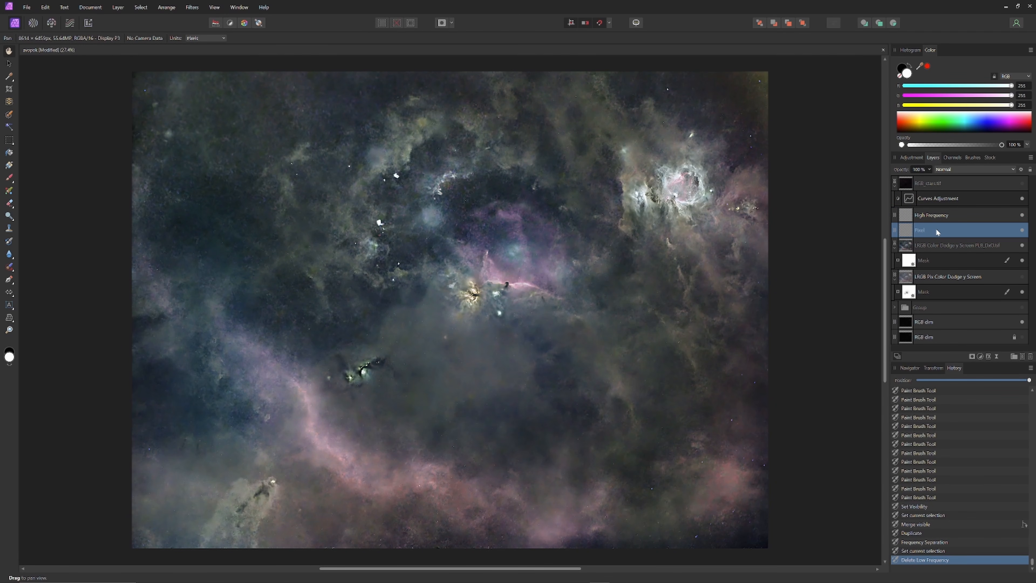
pyautogui.click(981, 216)
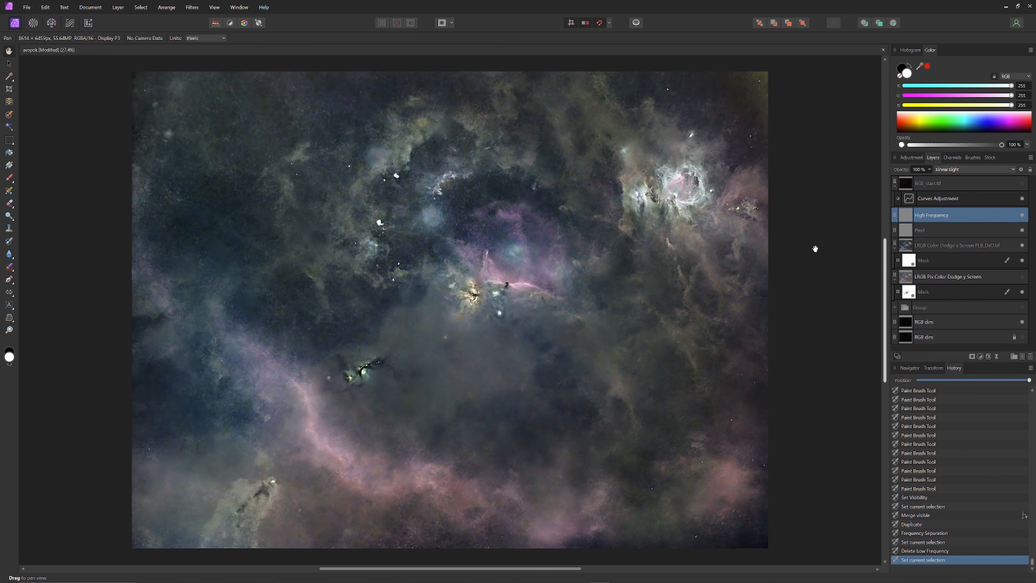
pyautogui.click(957, 171)
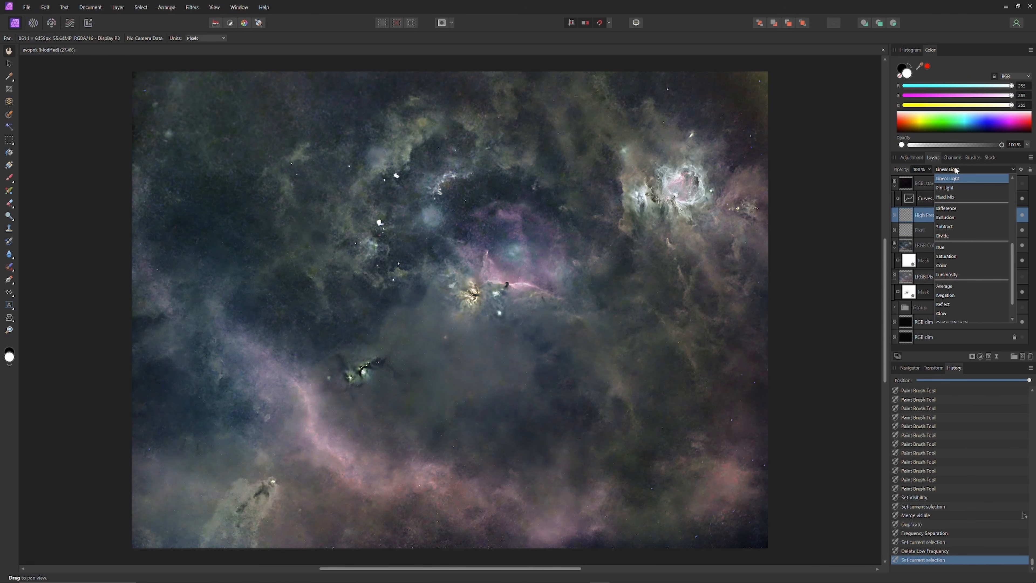
pyautogui.scroll(2, 955, 196)
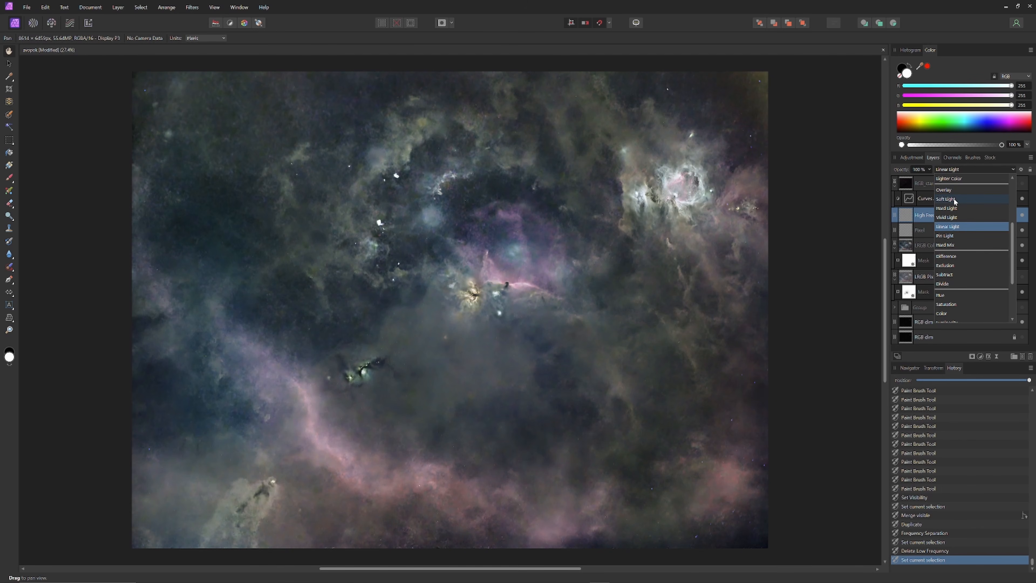
pyautogui.click(955, 199)
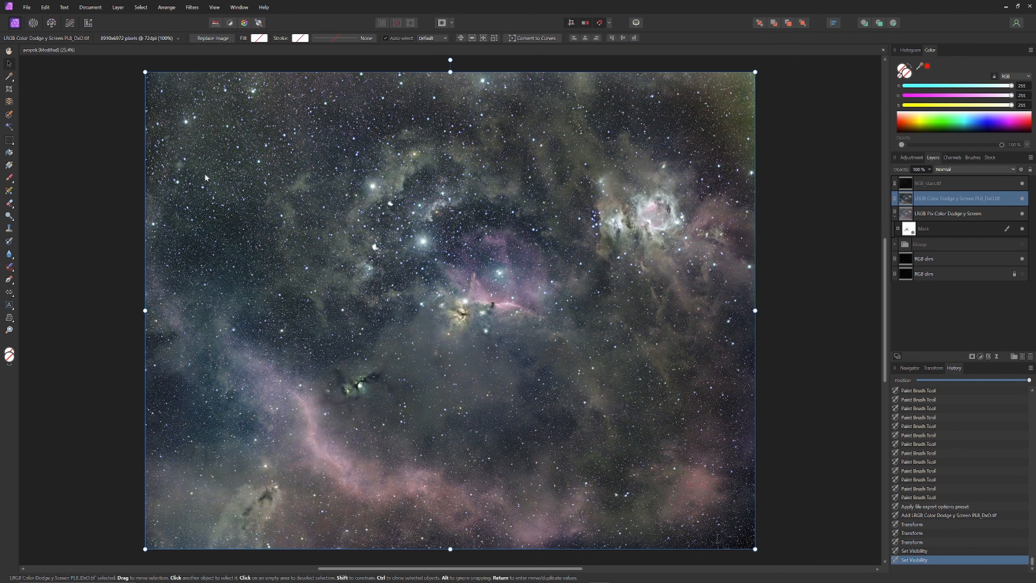
# Crop the image from its top edge to about 6459 px high and trim a narrow strip off its right edge.
pyautogui.click(9, 89)
pyautogui.moveTo(451, 73); pyautogui.dragTo(461, 108)
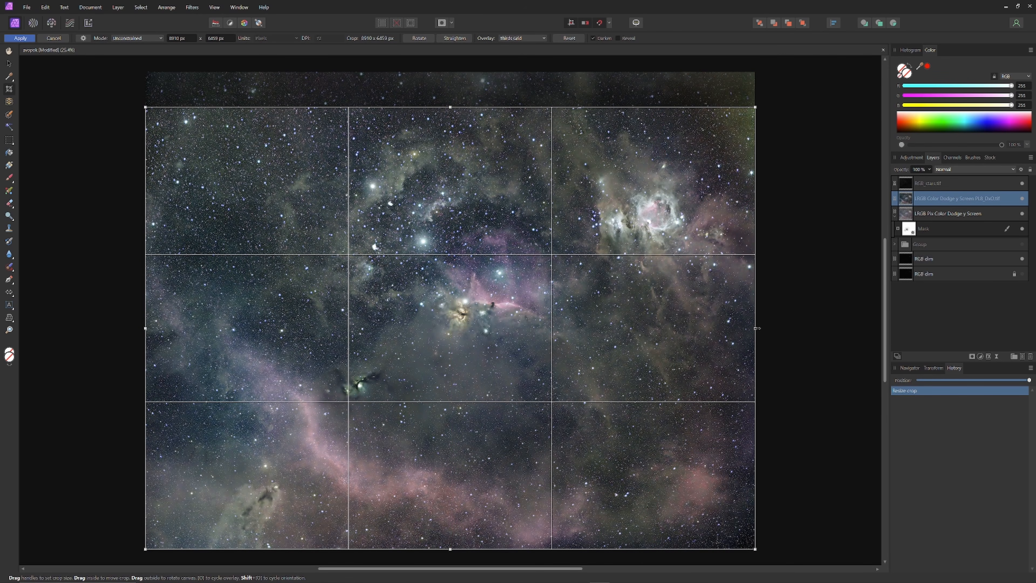
pyautogui.moveTo(755, 328); pyautogui.dragTo(730, 328)
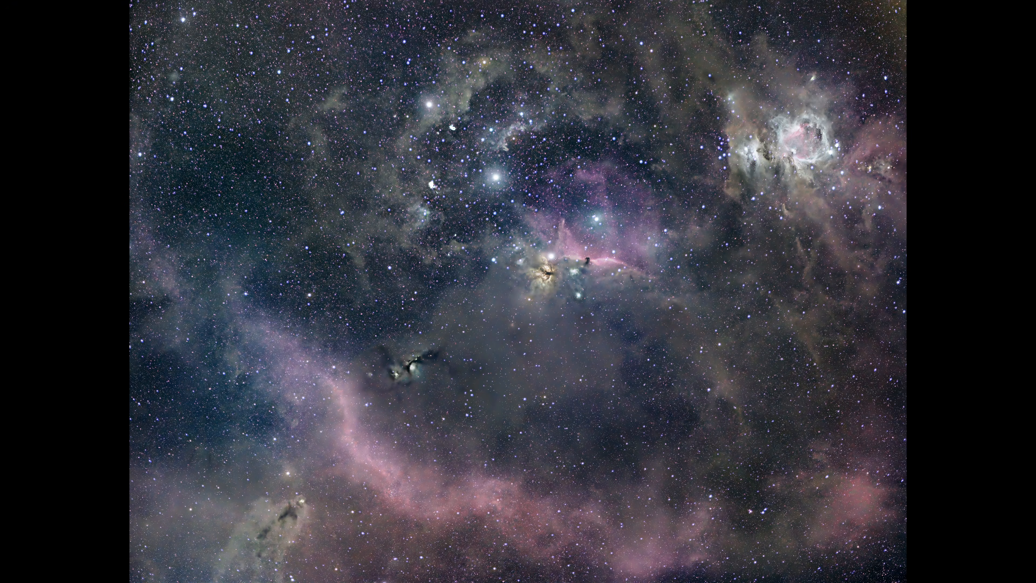